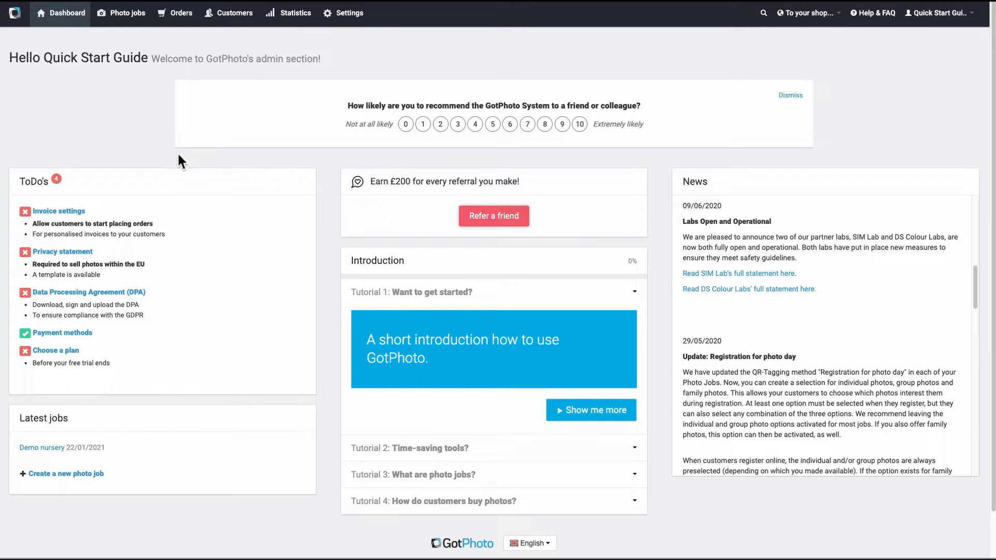
# Step: Open the Invoice settings task and view the available VAT rate options in the VAT credentials section
pyautogui.click(77, 216)
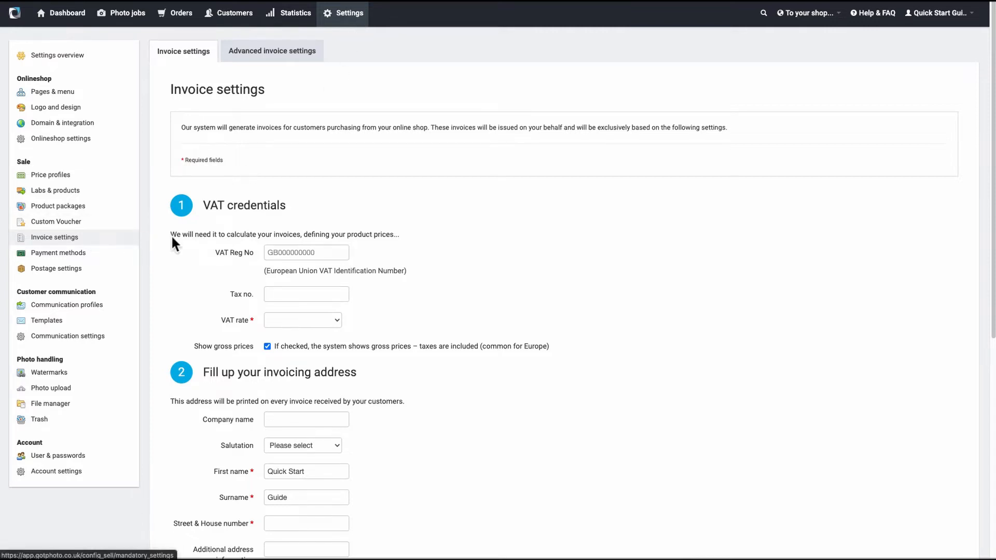
pyautogui.scroll(-1, 601, 255)
pyautogui.scroll(-2, 603, 259)
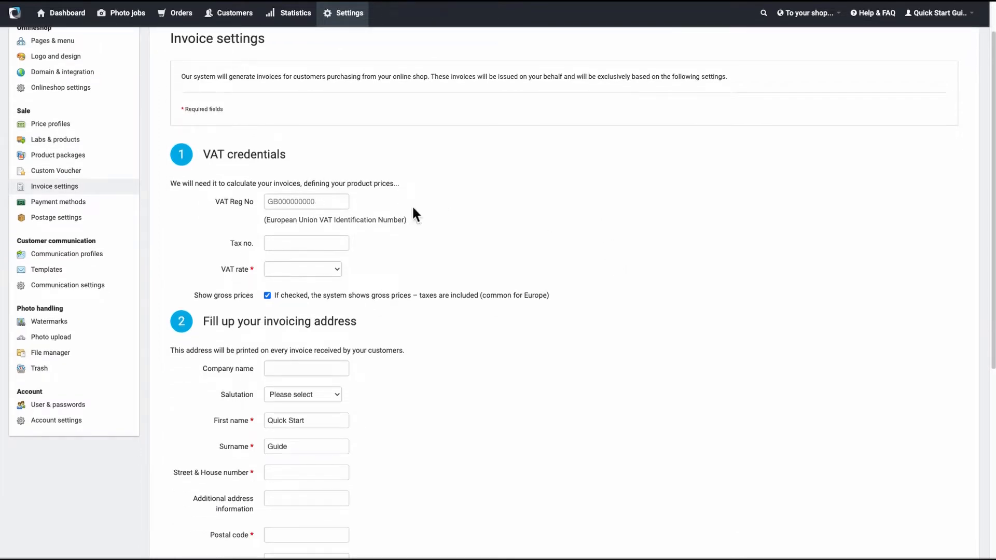
pyautogui.scroll(-1, 488, 248)
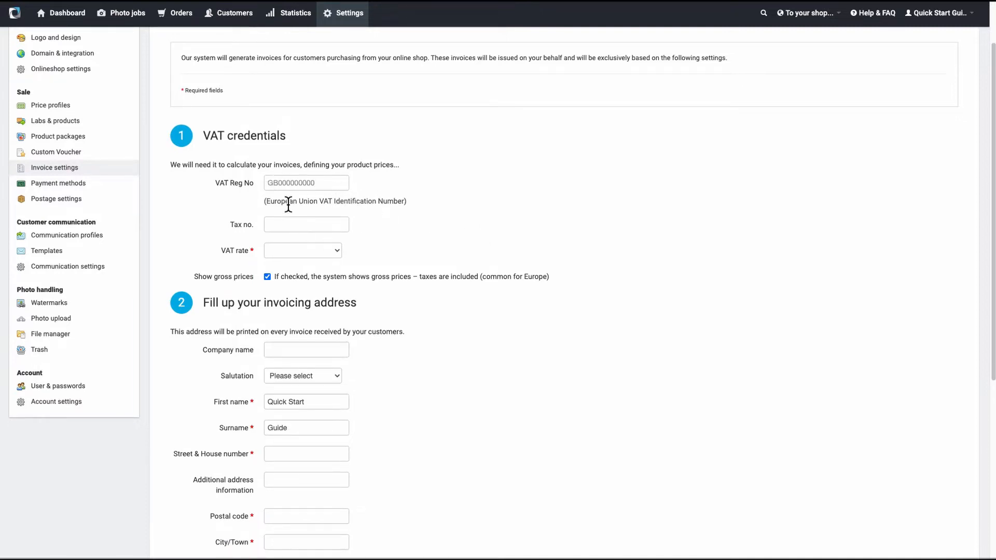
pyautogui.click(344, 258)
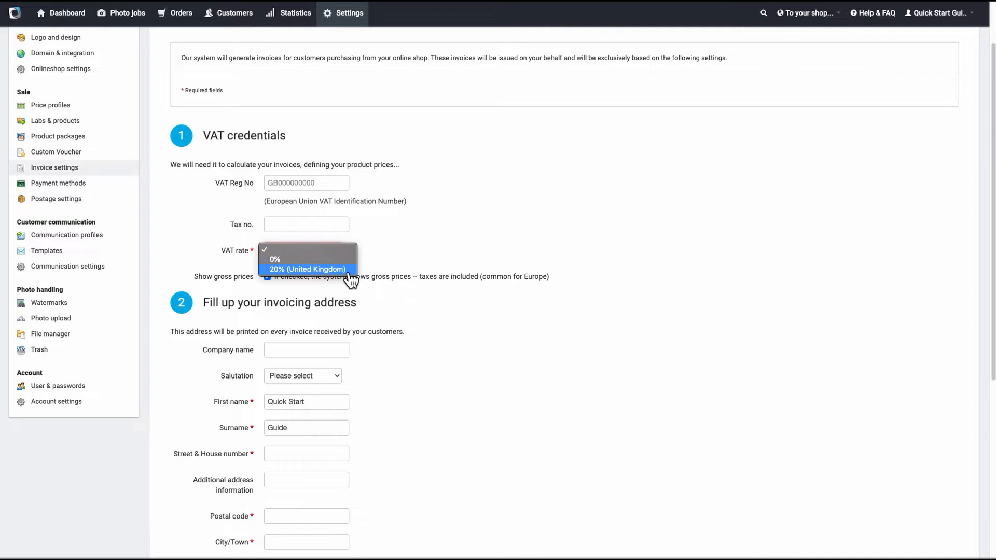
pyautogui.click(782, 266)
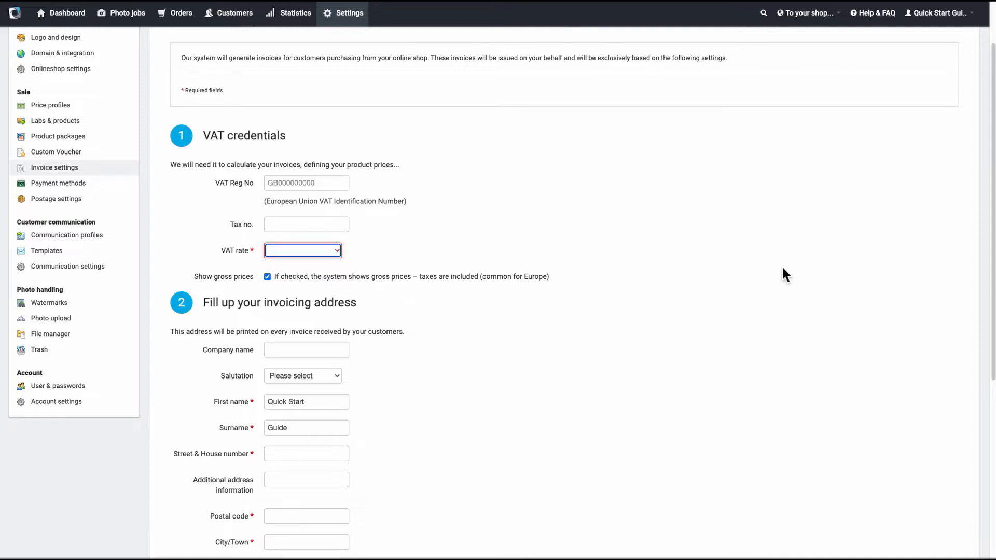
# Step: Review the invoicing address and confirmation sections and try to save the invoice settings
pyautogui.scroll(-1, 781, 265)
pyautogui.scroll(-3, 786, 266)
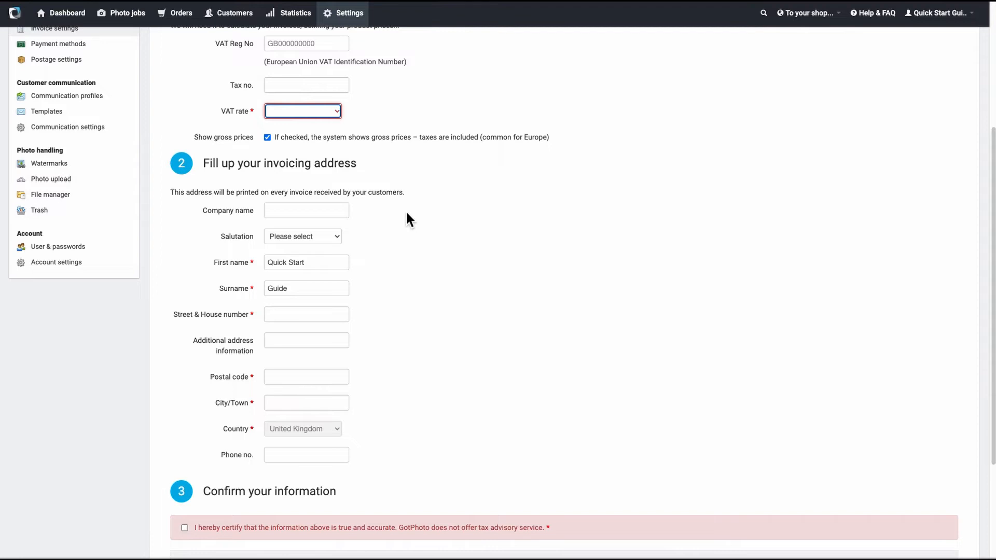
pyautogui.scroll(-3, 454, 365)
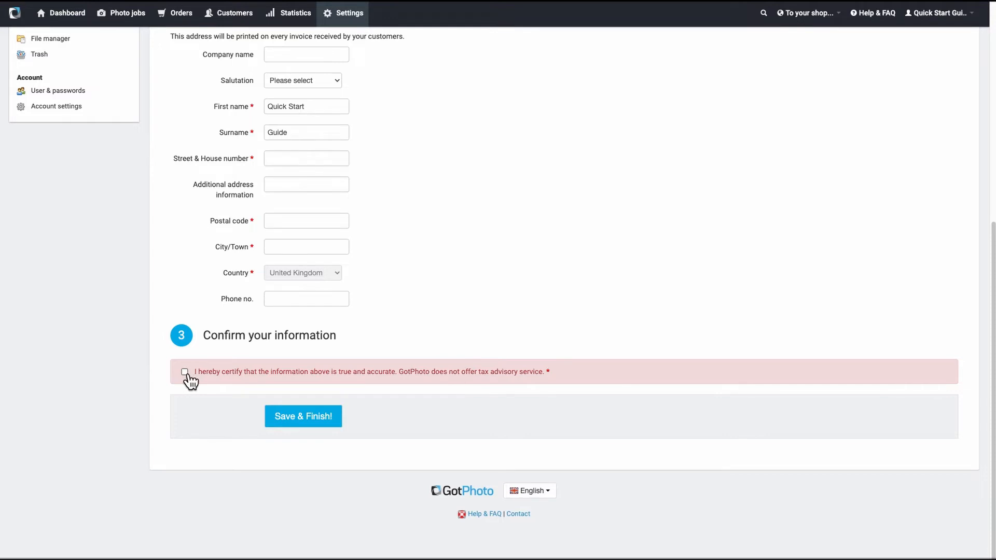
pyautogui.click(306, 423)
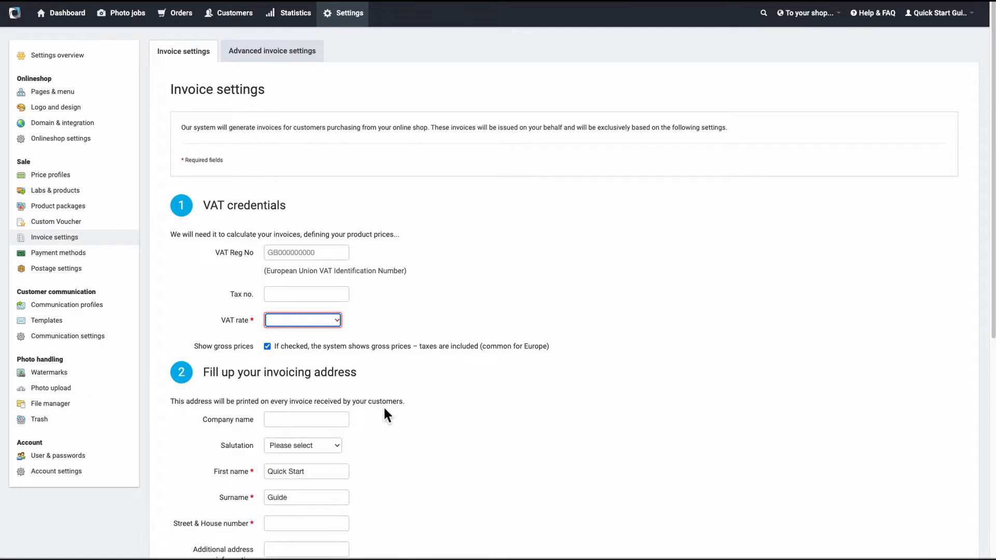
# Step: Open the Privacy statement task from the dashboard and insert the privacy policy template into the statement
pyautogui.click(54, 16)
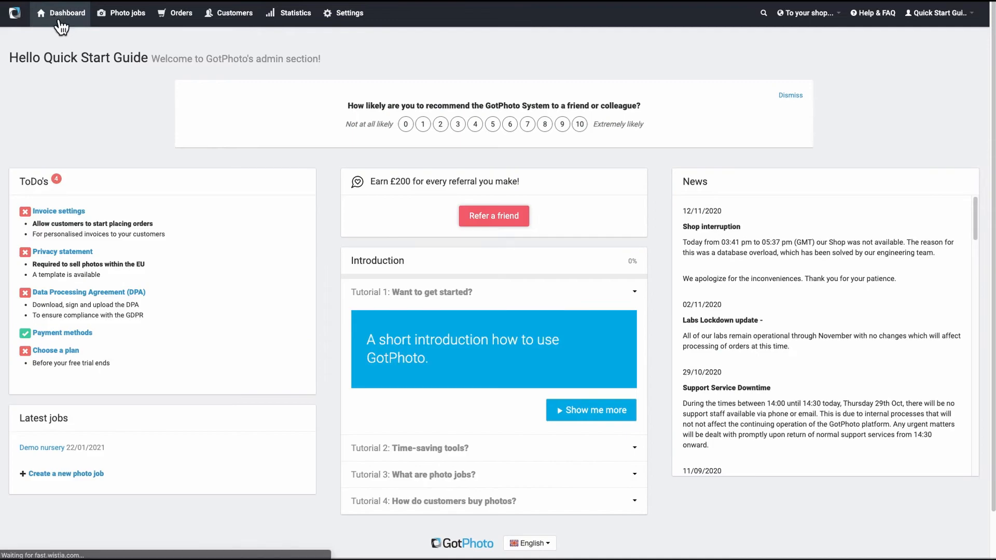
pyautogui.click(75, 254)
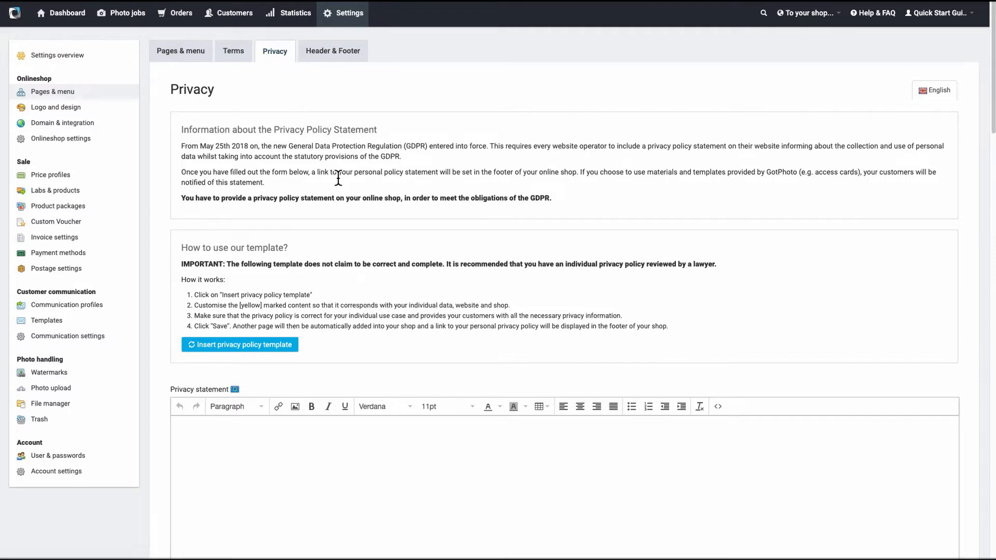
pyautogui.scroll(-1, 368, 256)
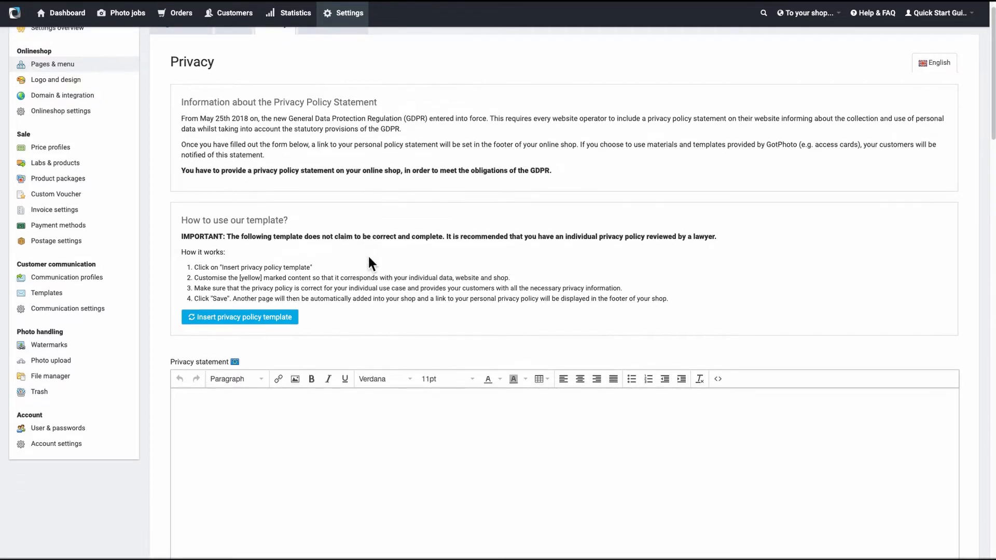
pyautogui.scroll(-2, 369, 260)
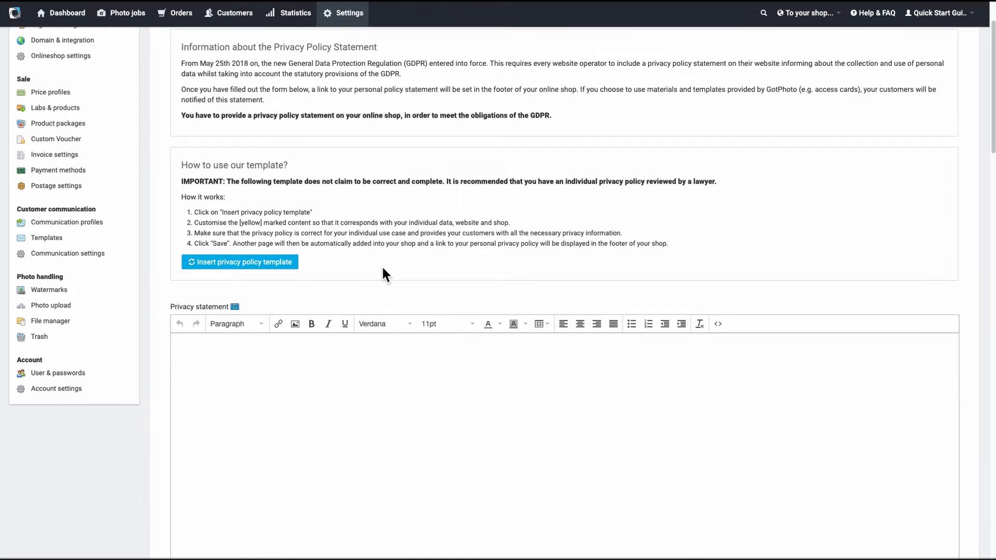
pyautogui.click(247, 265)
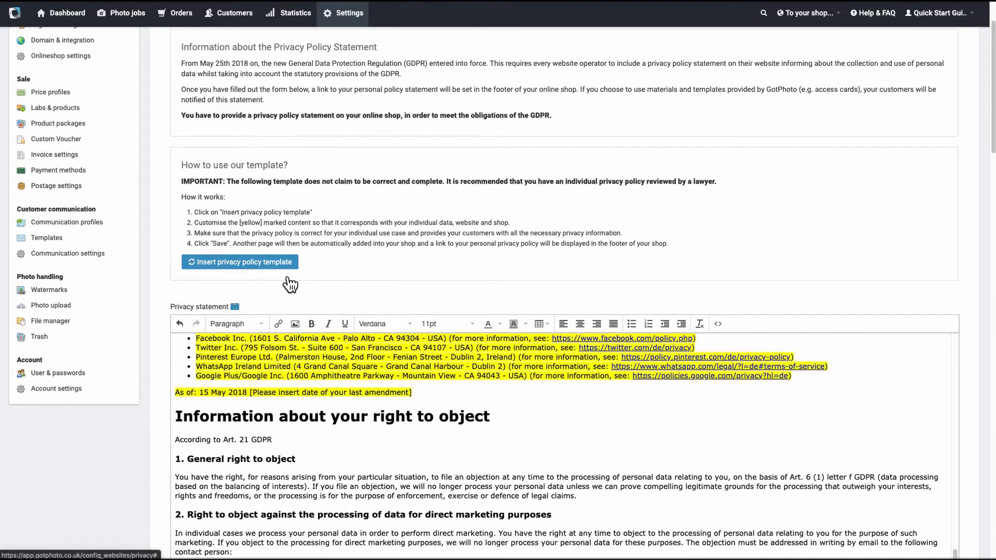
# Step: Review the yellow-marked placeholders in the privacy statement and the publishing confirmation and save options below it
pyautogui.scroll(-3, 394, 300)
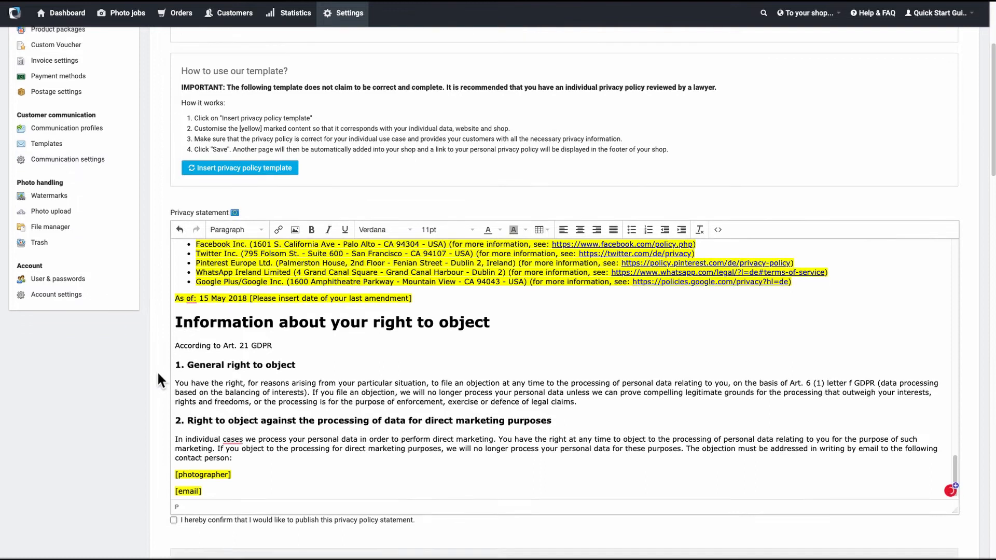
pyautogui.scroll(-3, 158, 375)
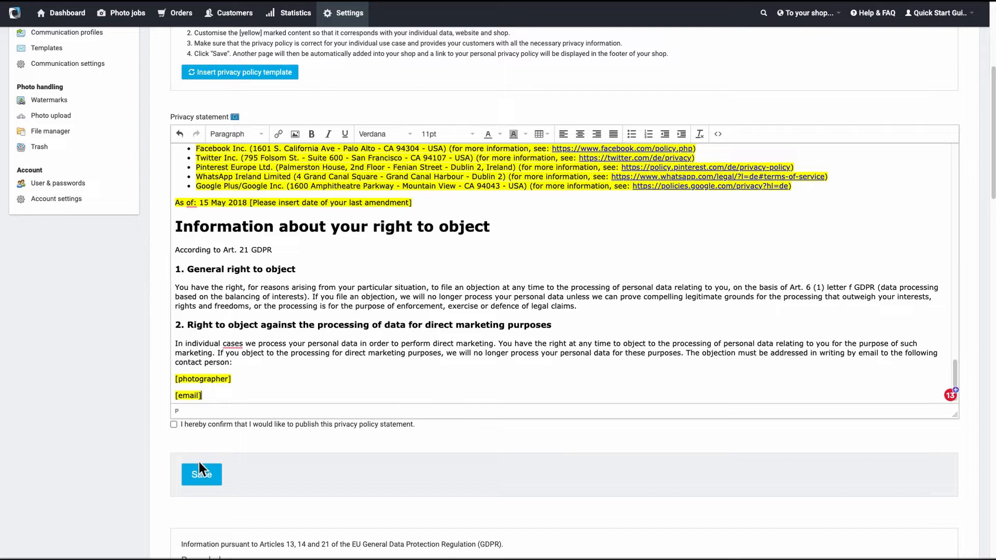
pyautogui.scroll(4, 154, 421)
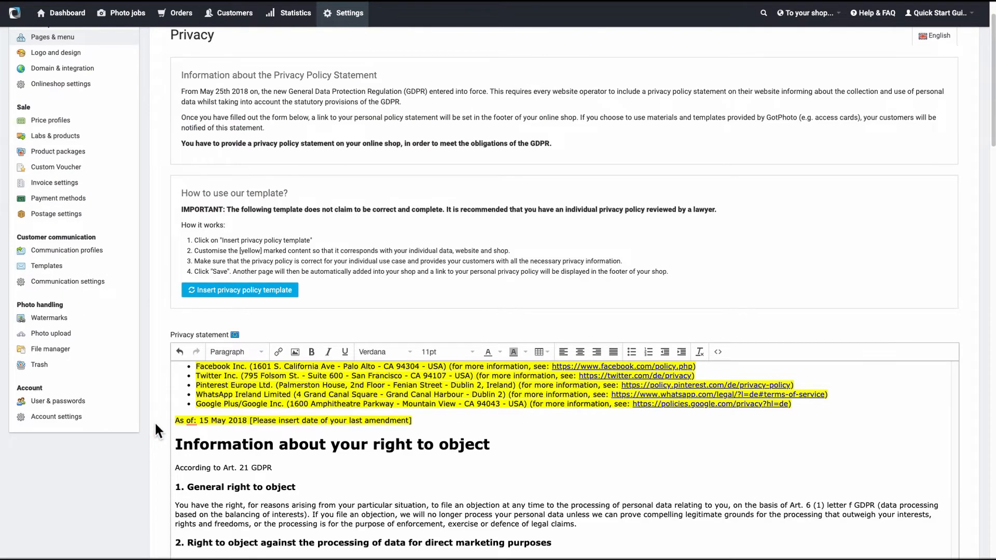
pyautogui.scroll(1, 155, 421)
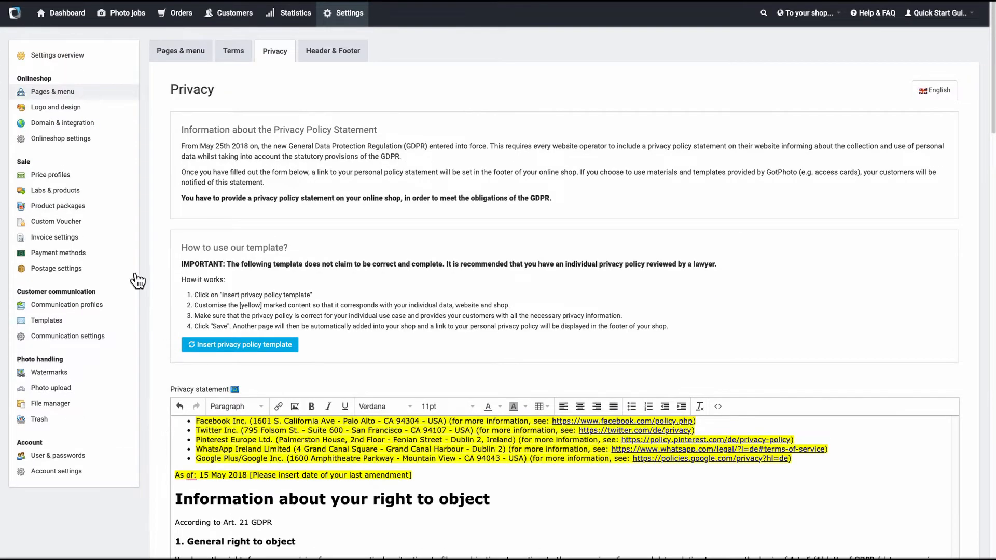
# Step: Return to the dashboard and open the Data Processing Agreement (DPA) task to view its contract download and upload steps
pyautogui.click(60, 22)
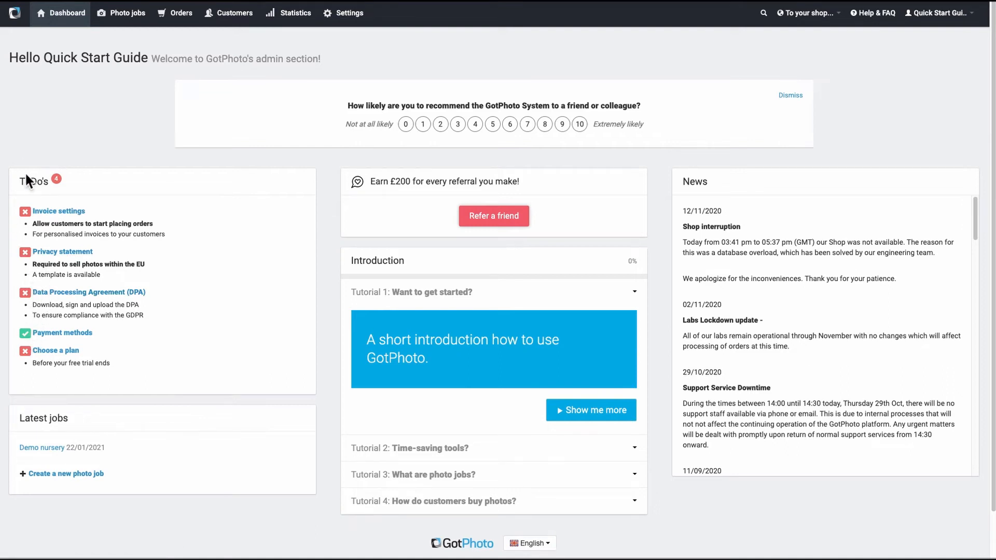
pyautogui.scroll(-1, 234, 263)
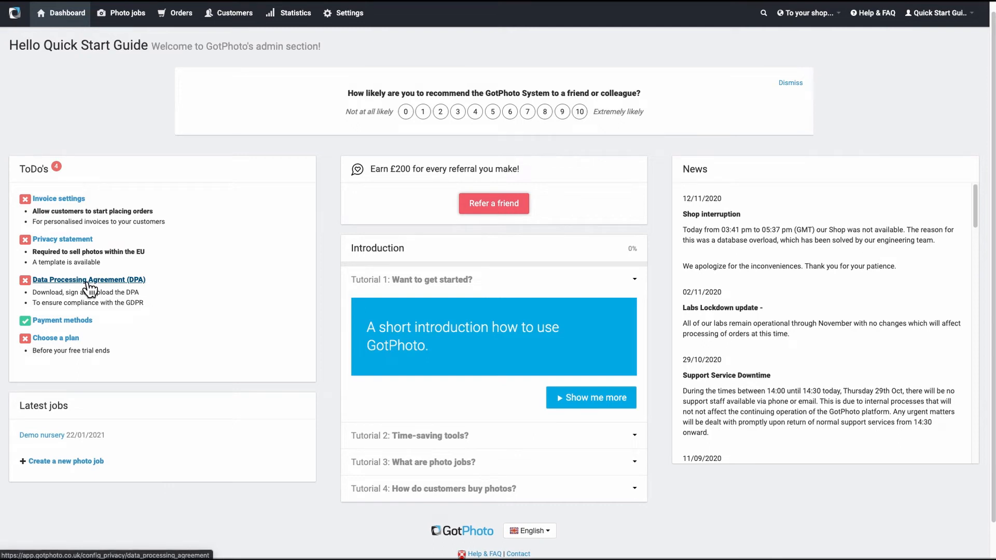
pyautogui.click(88, 281)
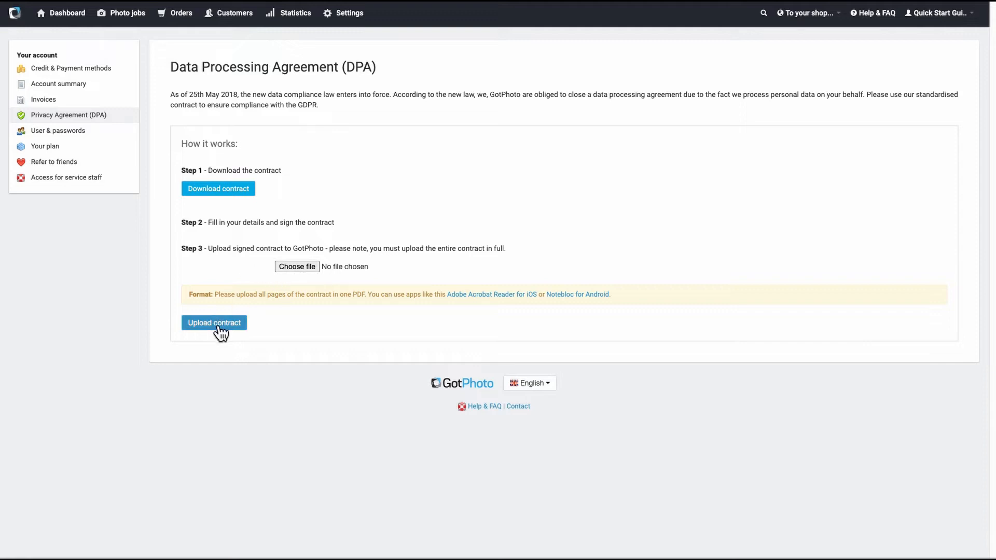
# Step: Open the Payment methods task from the dashboard and set Paypal under GotPhoto Payment to inactive
pyautogui.click(75, 21)
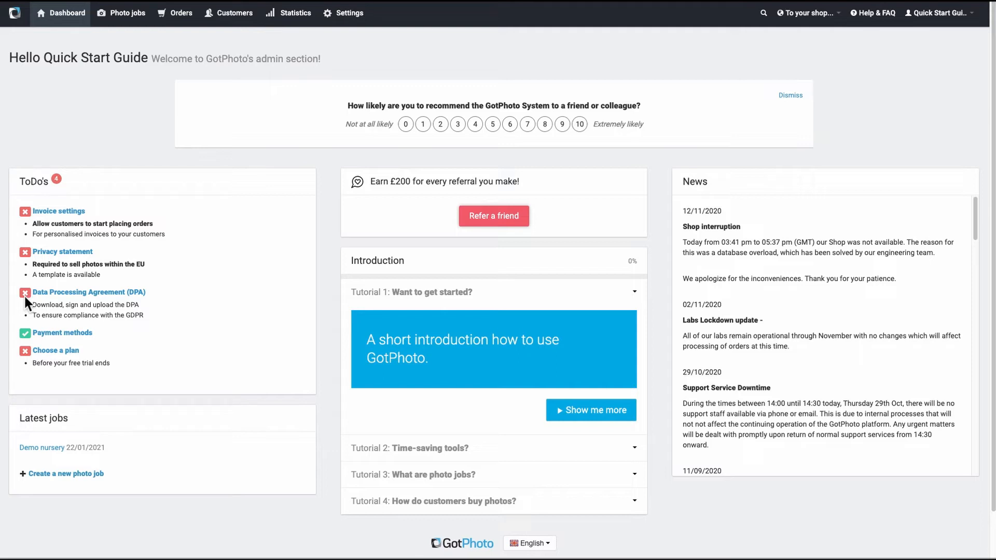
pyautogui.click(72, 335)
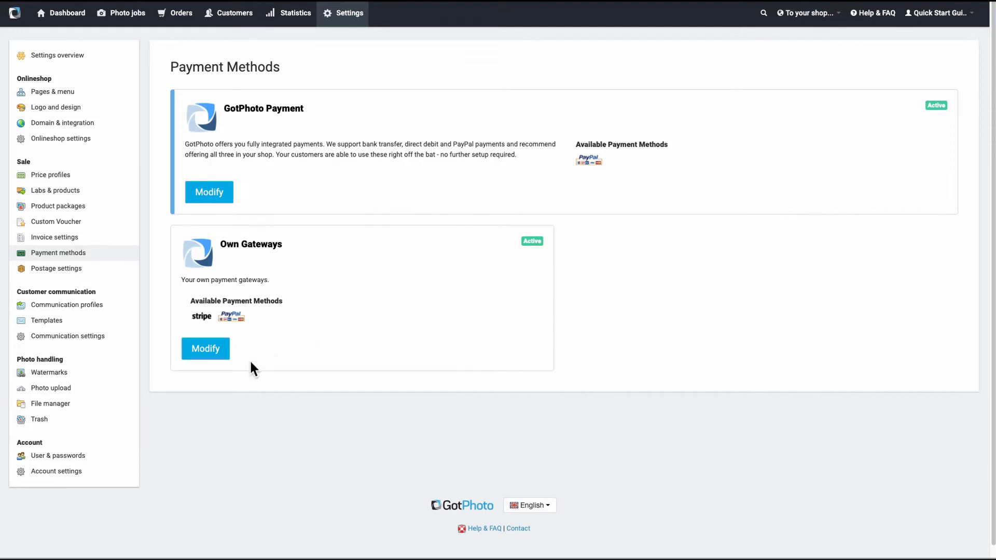
pyautogui.click(218, 199)
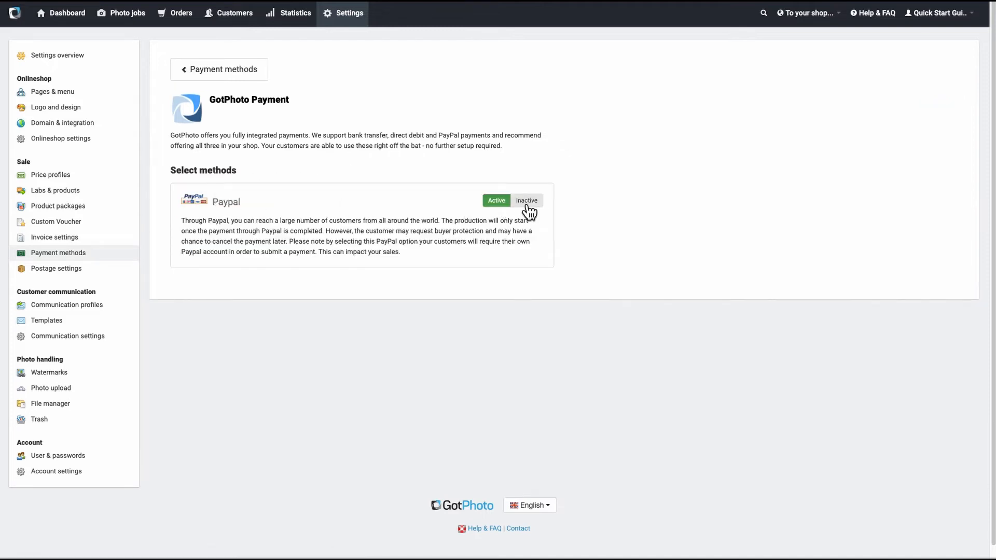
pyautogui.click(535, 208)
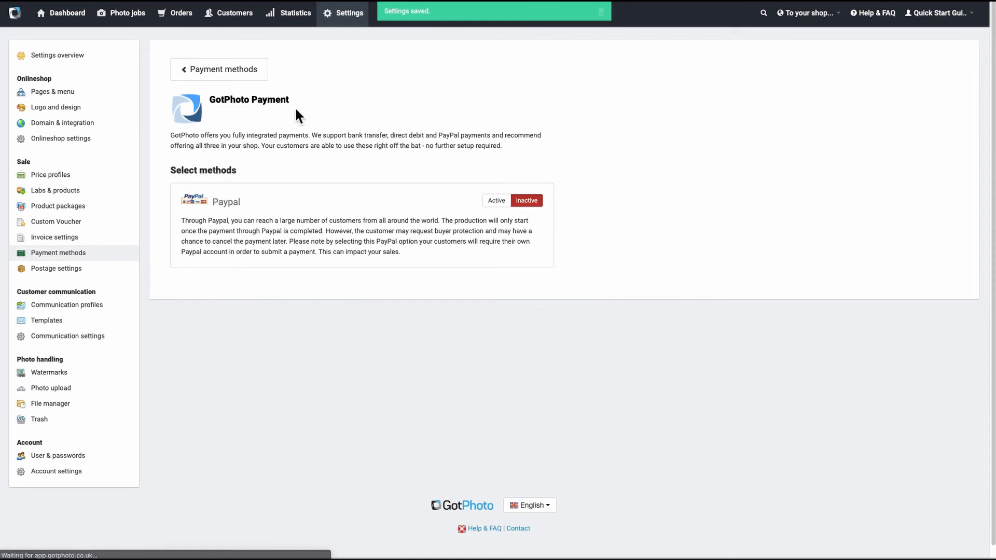
pyautogui.click(232, 81)
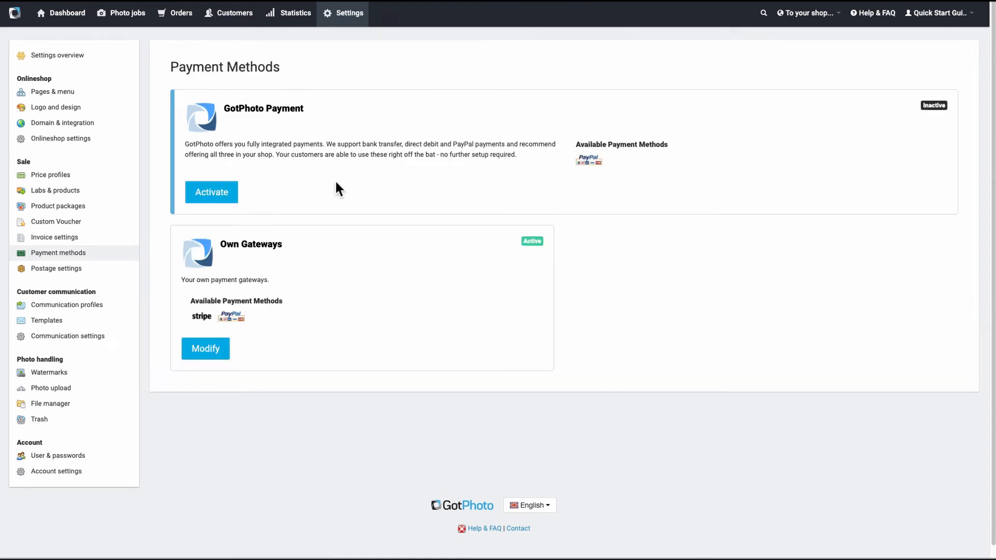
# Step: Open the Own Gateways payment settings and read the Stripe setup instructions, including where the publishable key goes
pyautogui.click(223, 353)
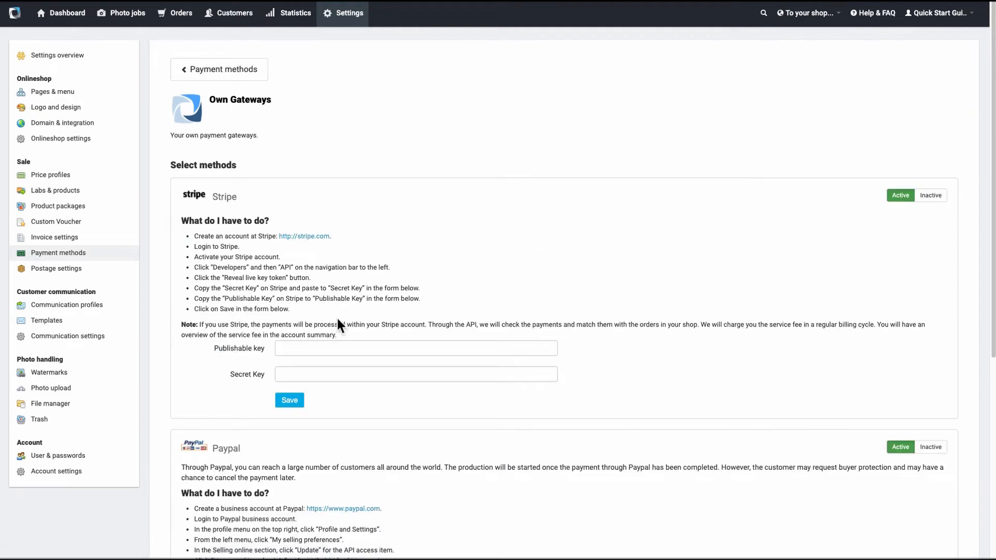
pyautogui.scroll(-1, 517, 249)
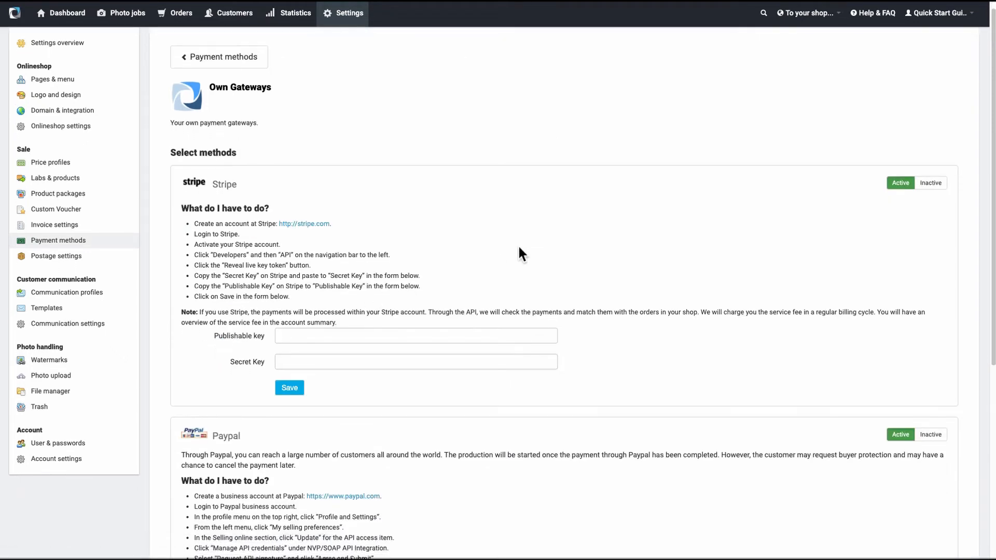
pyautogui.scroll(-2, 520, 248)
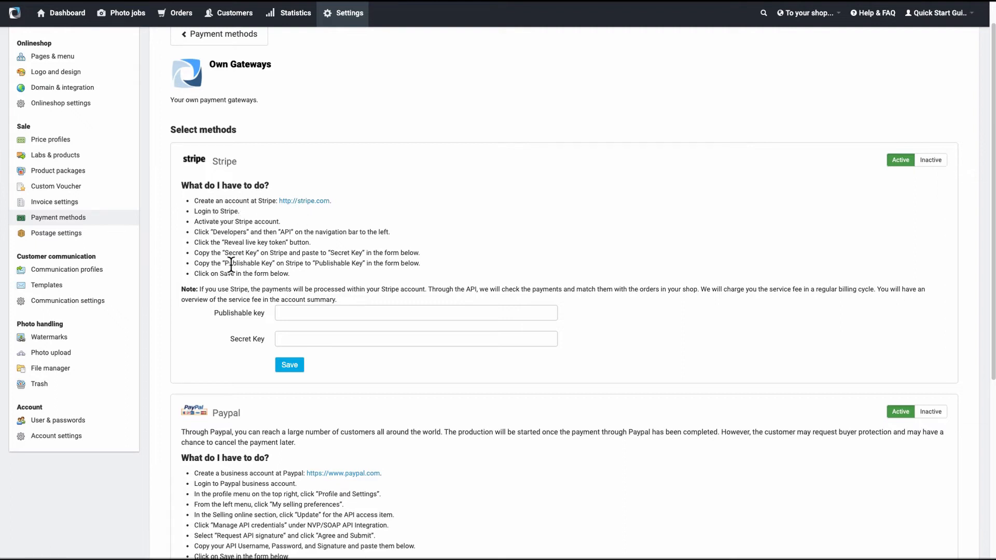
pyautogui.scroll(-1, 679, 234)
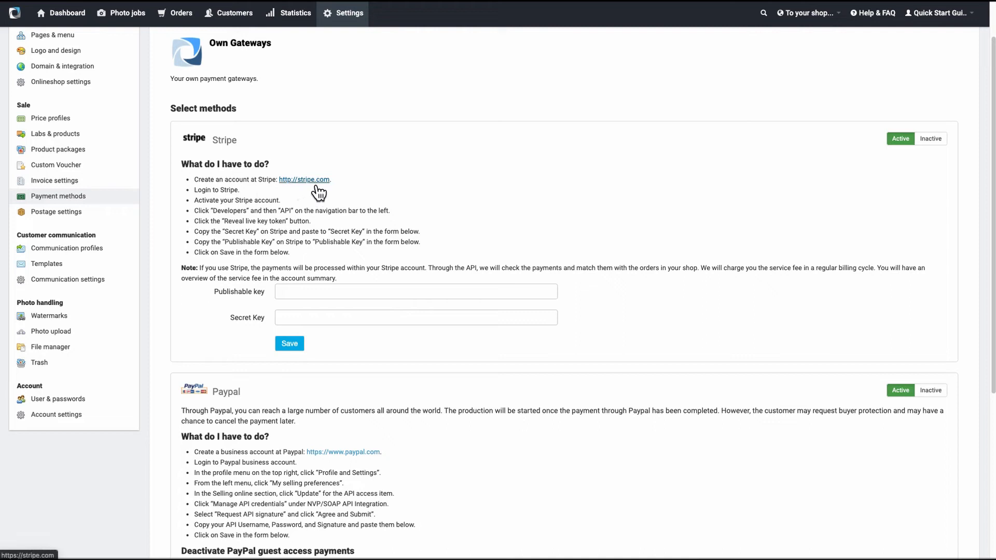
pyautogui.scroll(-1, 321, 275)
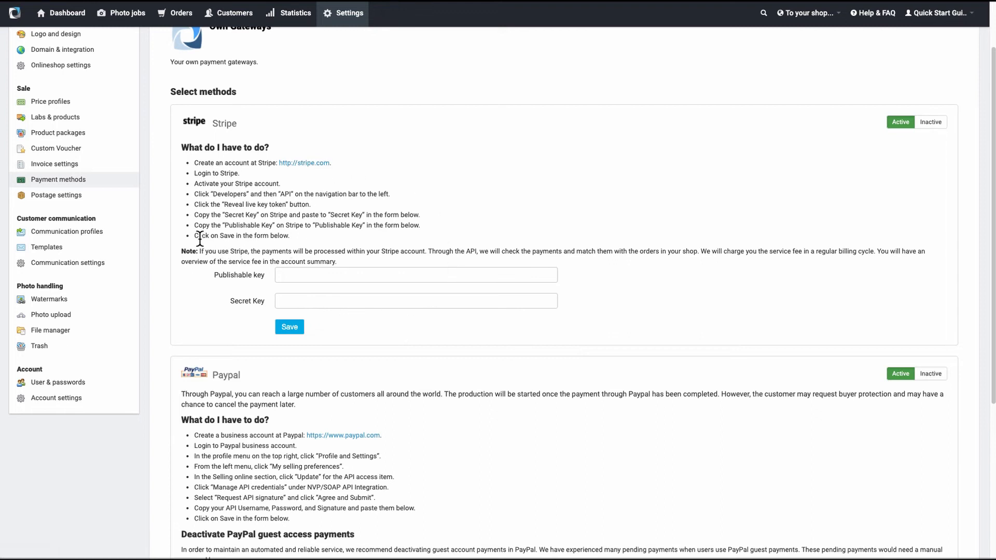
pyautogui.moveTo(190, 225); pyautogui.dragTo(423, 230)
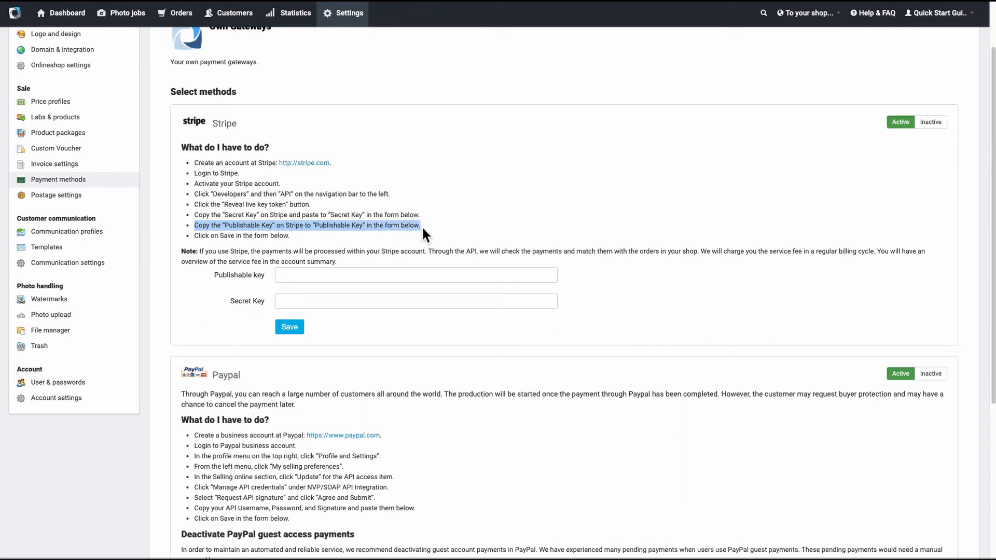
pyautogui.click(455, 237)
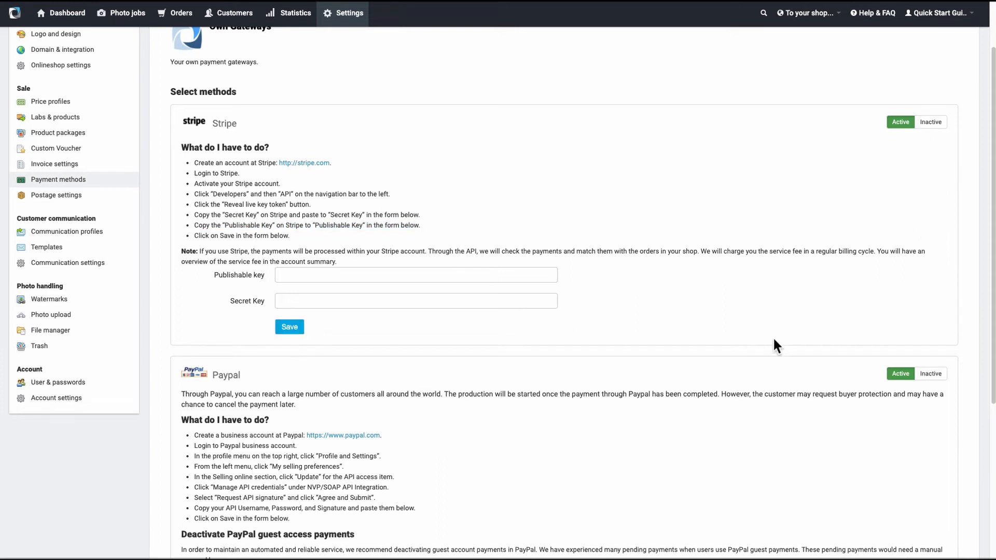
# Step: Review the PayPal gateway's setup instructions and API credential fields under Own Gateways, and save that section
pyautogui.scroll(-3, 758, 345)
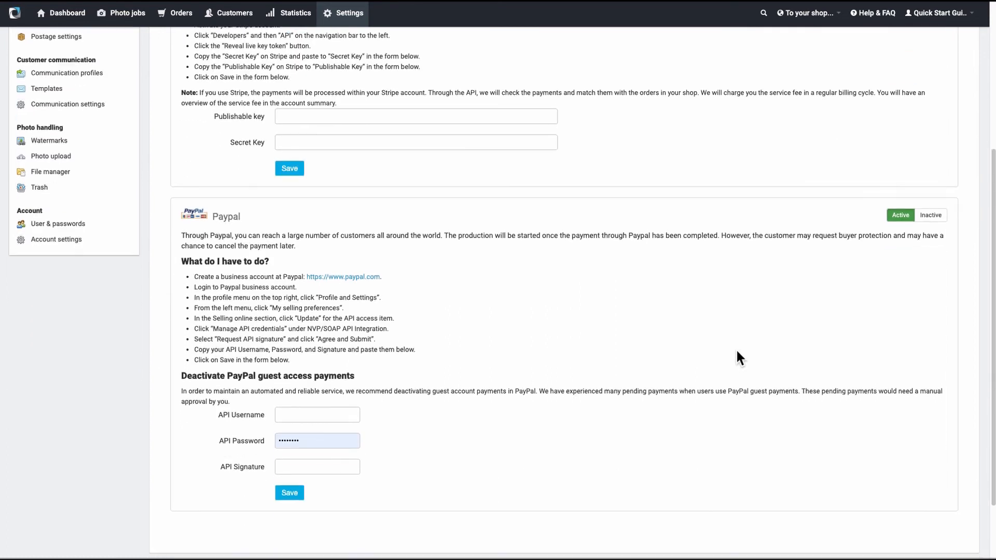
pyautogui.scroll(-1, 735, 347)
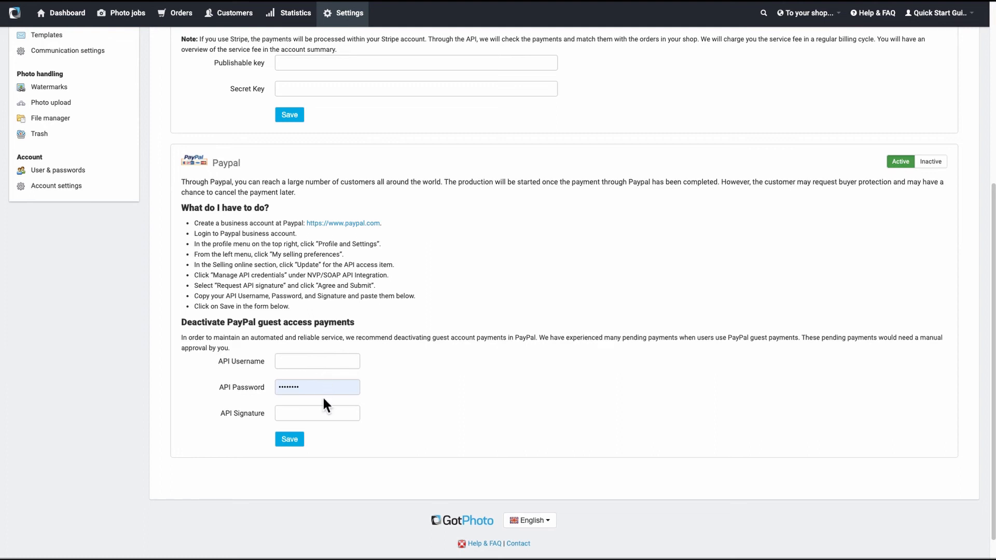
pyautogui.click(296, 445)
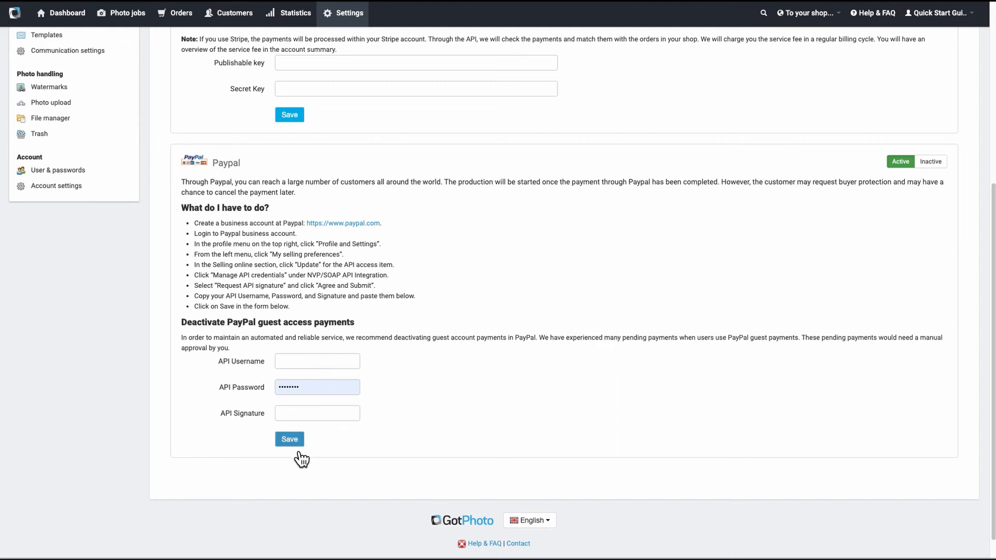
# Step: Look over the Stripe and Paypal sections of Own Gateways again and return to the dashboard
pyautogui.scroll(6, 612, 383)
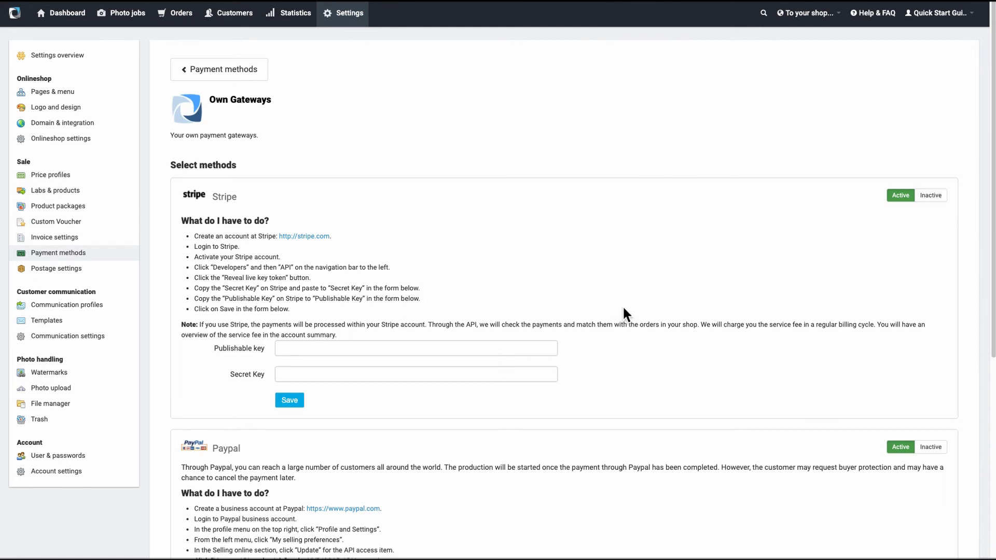
pyautogui.scroll(-2, 650, 327)
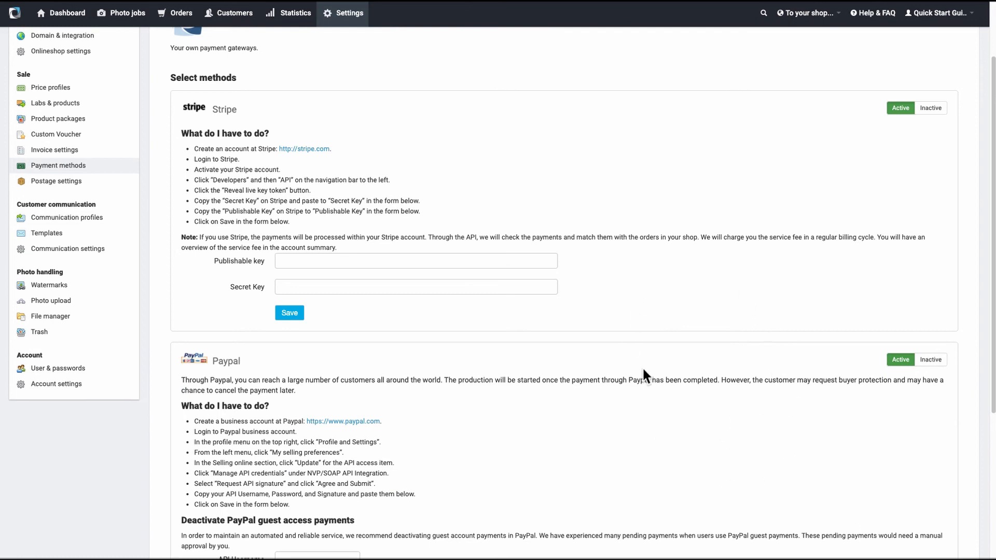
pyautogui.scroll(2, 659, 388)
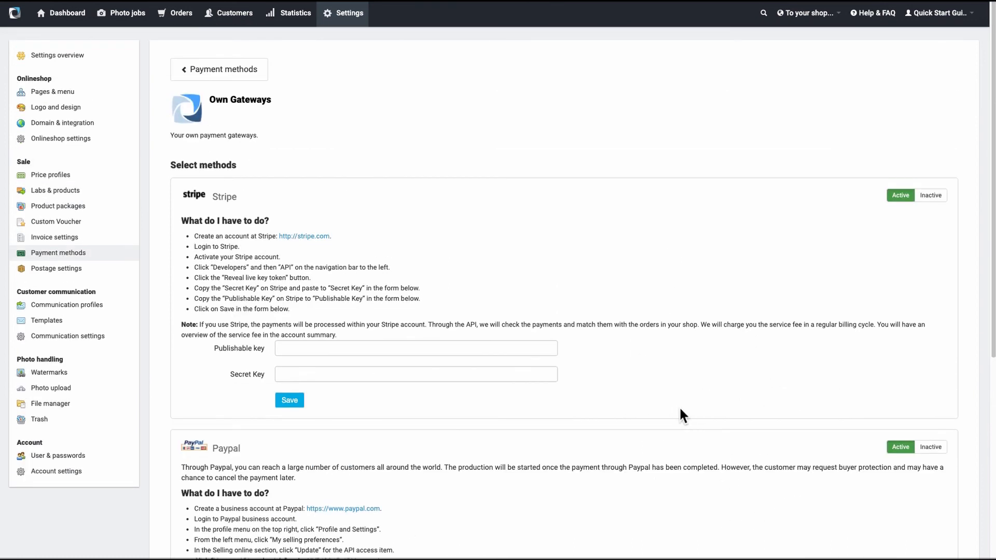
pyautogui.click(62, 22)
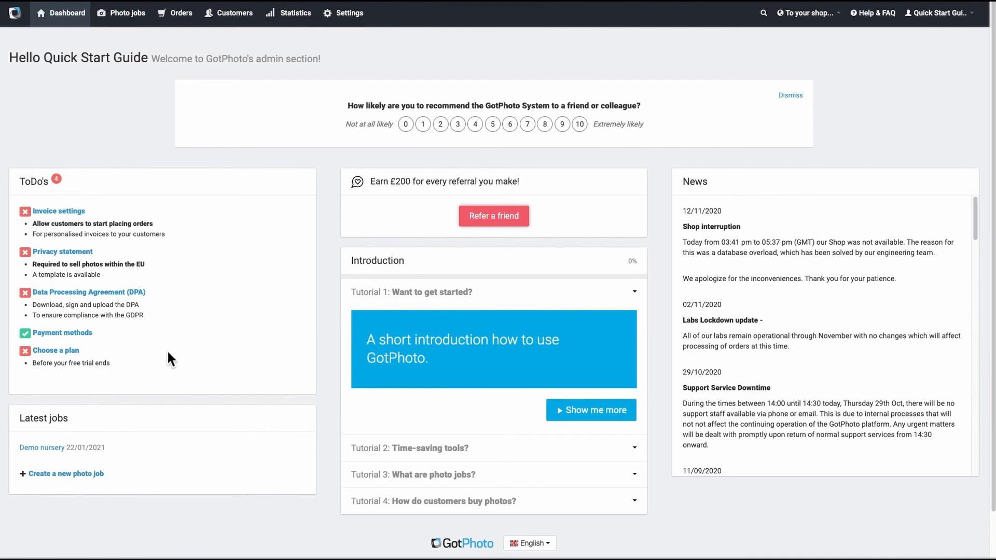
# Step: Open the Onlineshop settings, viewing the Pages & menu page and moving on to Logo and design
pyautogui.click(358, 18)
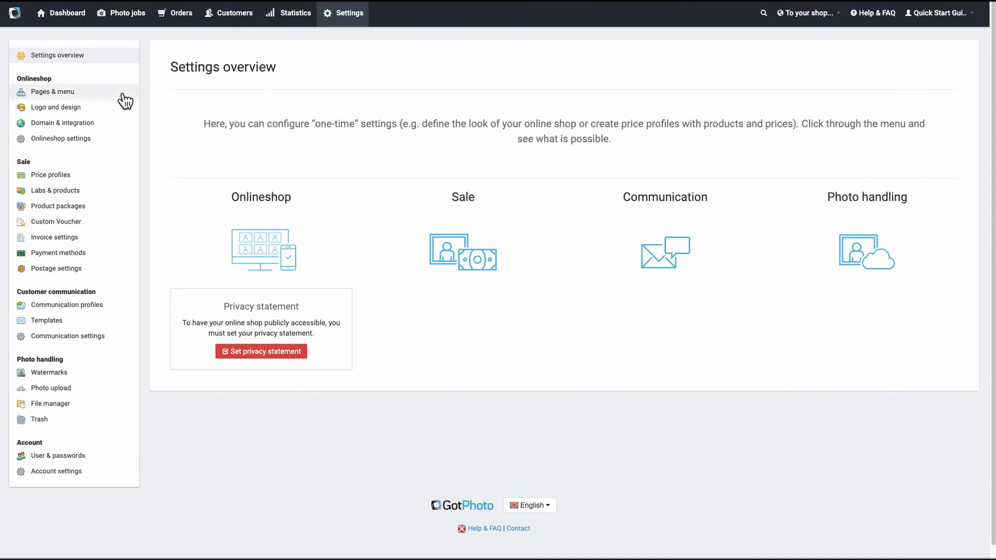
pyautogui.click(76, 96)
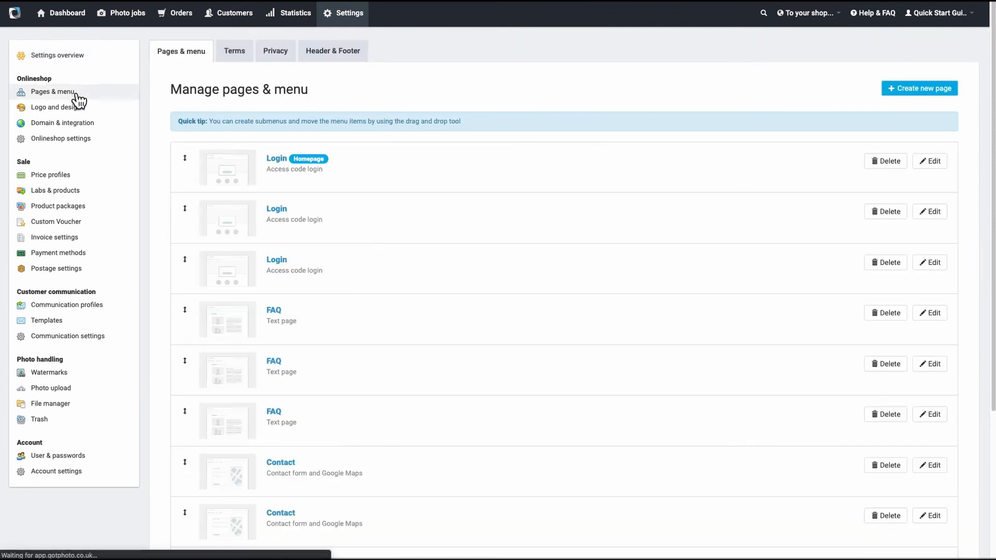
pyautogui.click(75, 110)
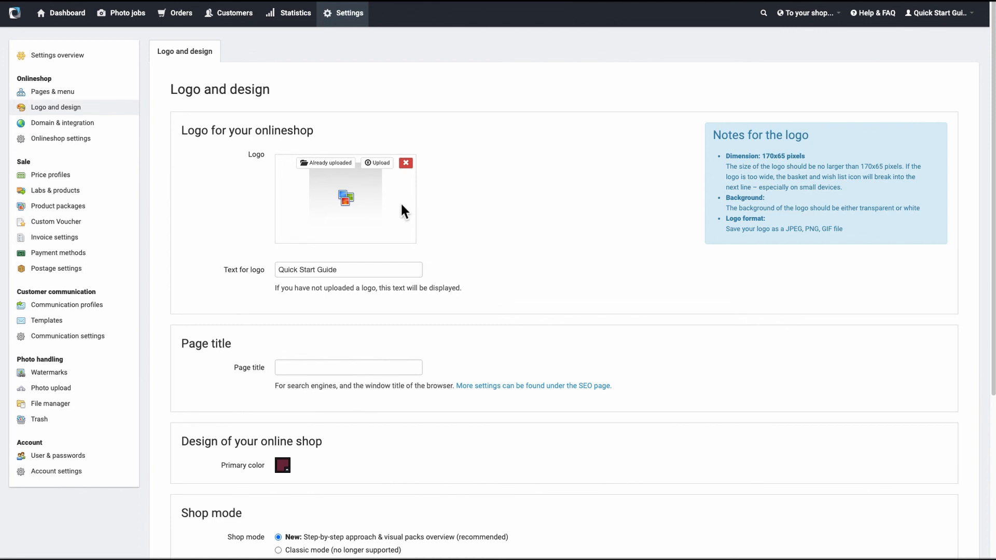
# Step: Review the logo upload, page title, primary color and shop mode options under Logo and design, and return to the dashboard
pyautogui.moveTo(329, 173); pyautogui.dragTo(313, 208)
pyautogui.scroll(-3, 534, 269)
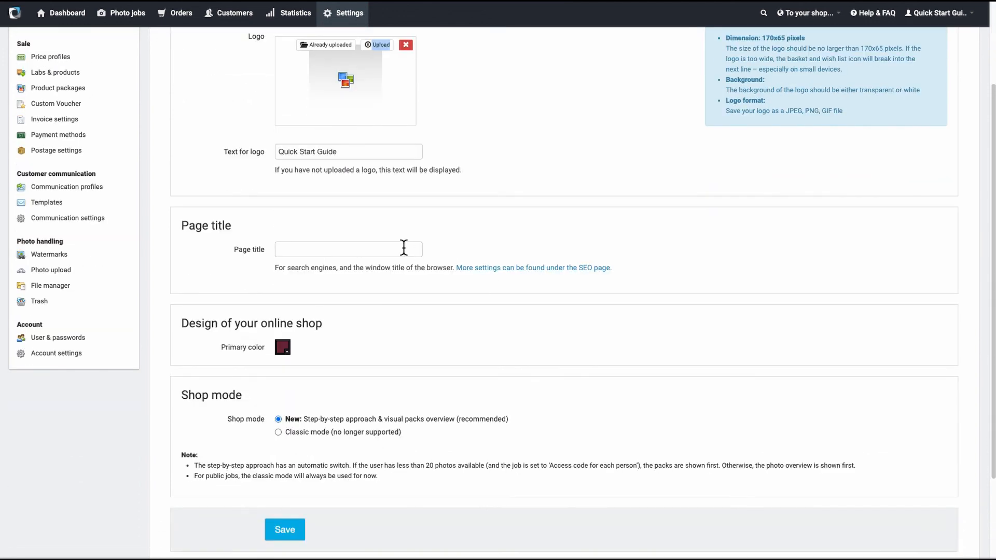
pyautogui.scroll(2, 404, 248)
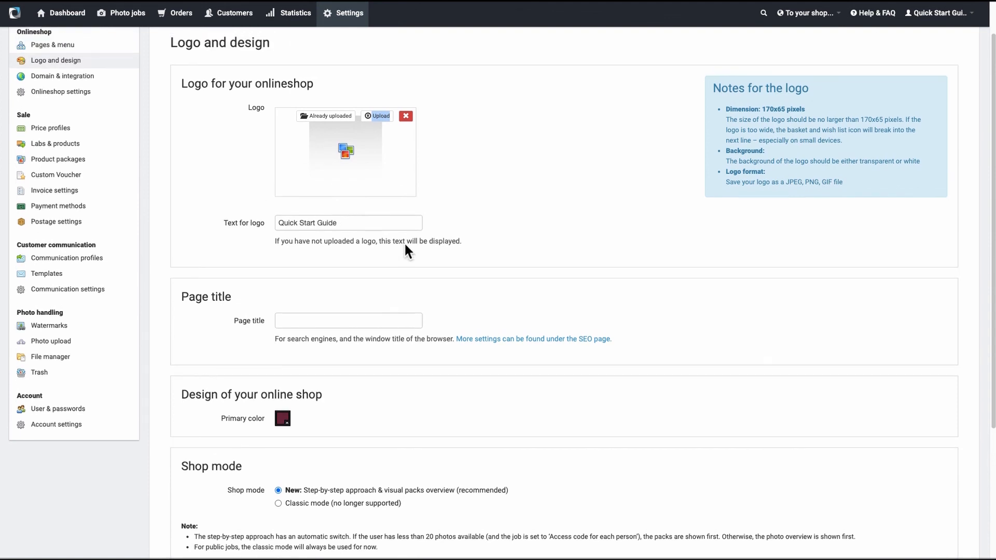
pyautogui.scroll(-4, 404, 248)
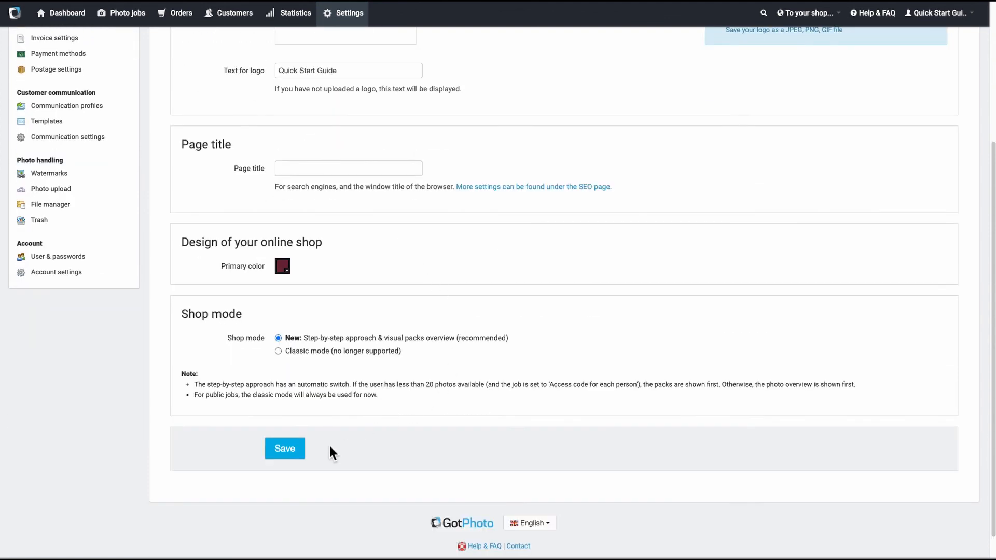
pyautogui.scroll(3, 407, 346)
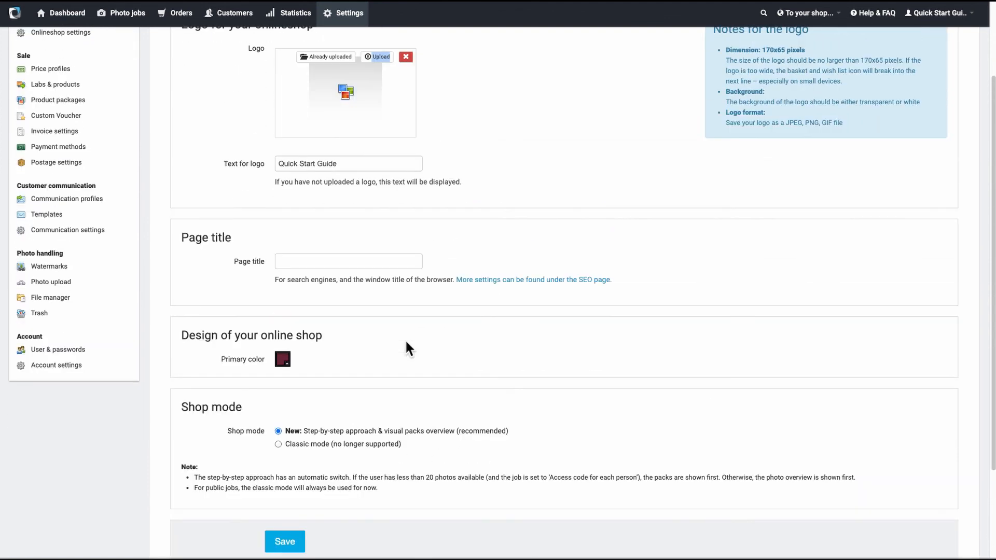
pyautogui.scroll(3, 408, 347)
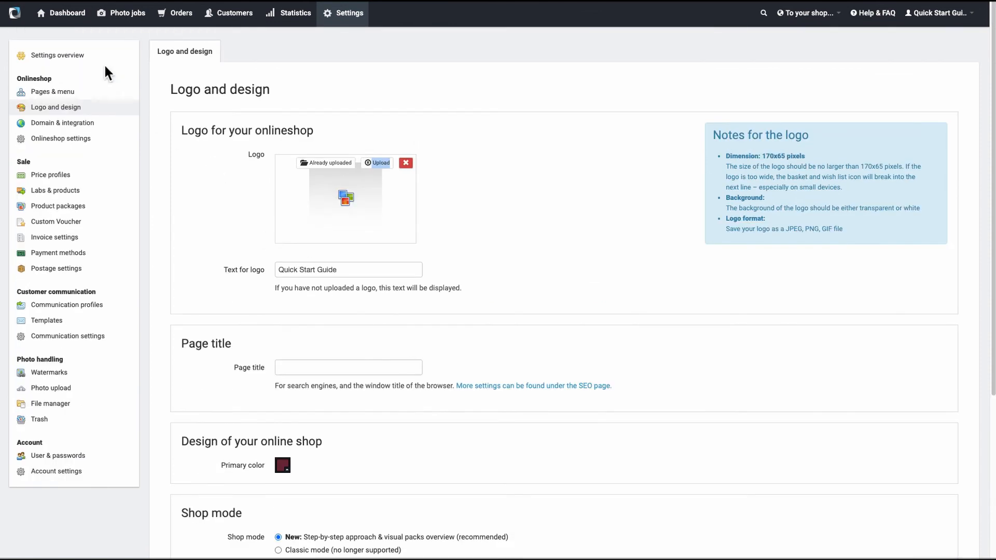
pyautogui.click(74, 23)
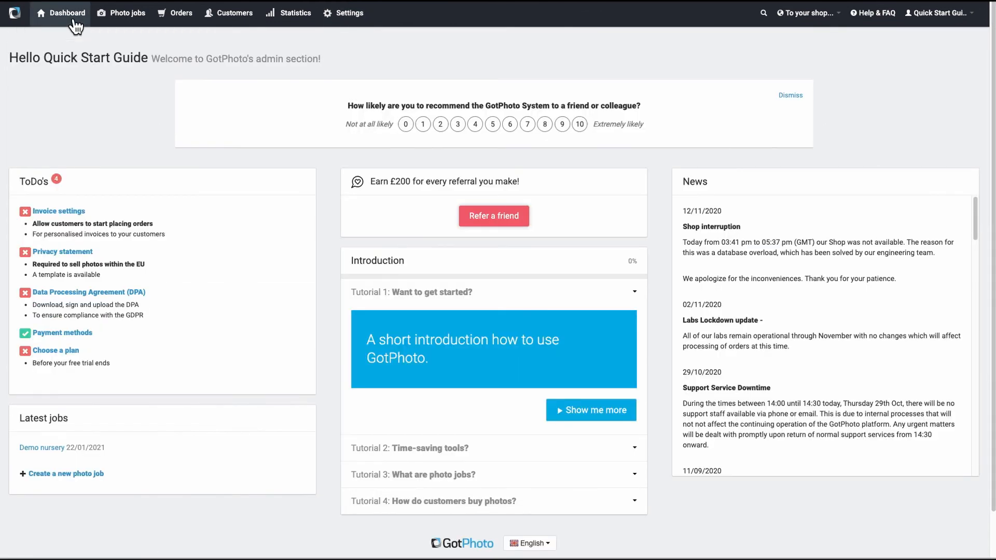